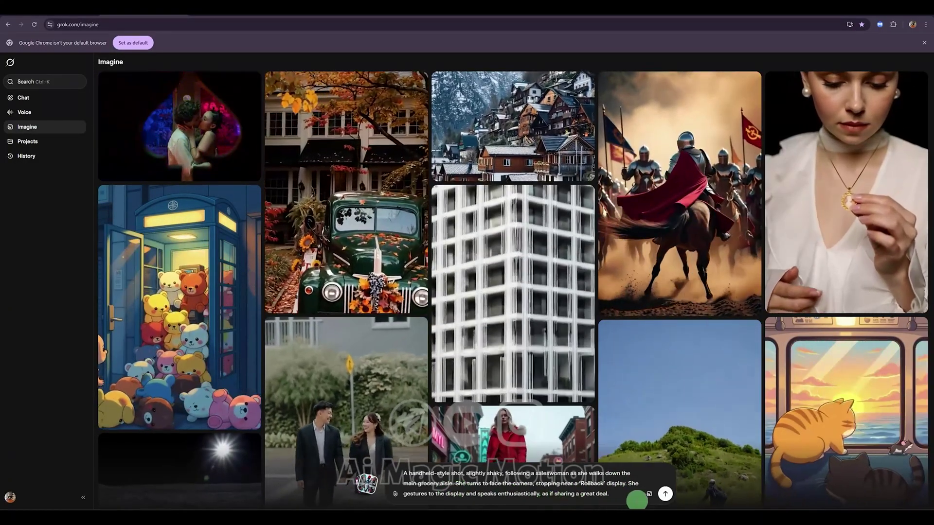
# Step: Generate the handheld-shot grocery-aisle saleswoman images and browse the grid, including the blue-vest 'Rollback' variations
pyautogui.click(664, 494)
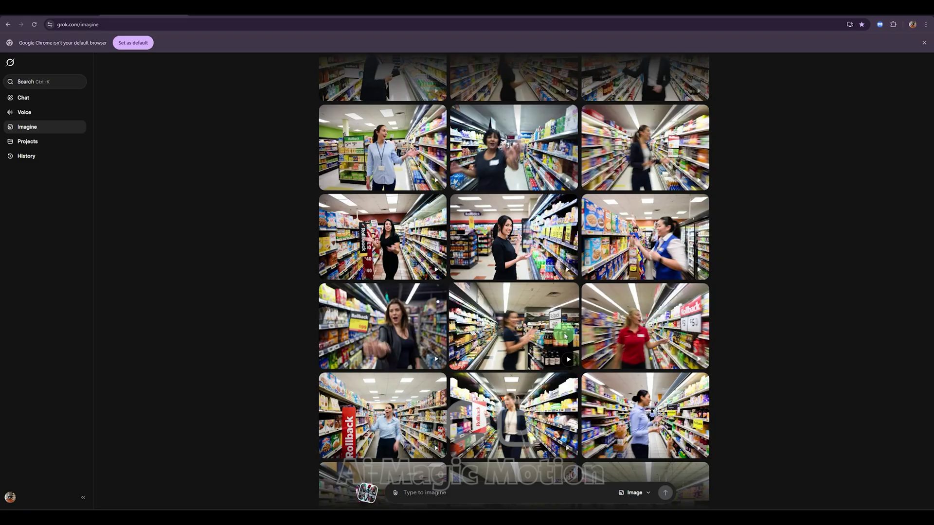
pyautogui.scroll(-6, 565, 336)
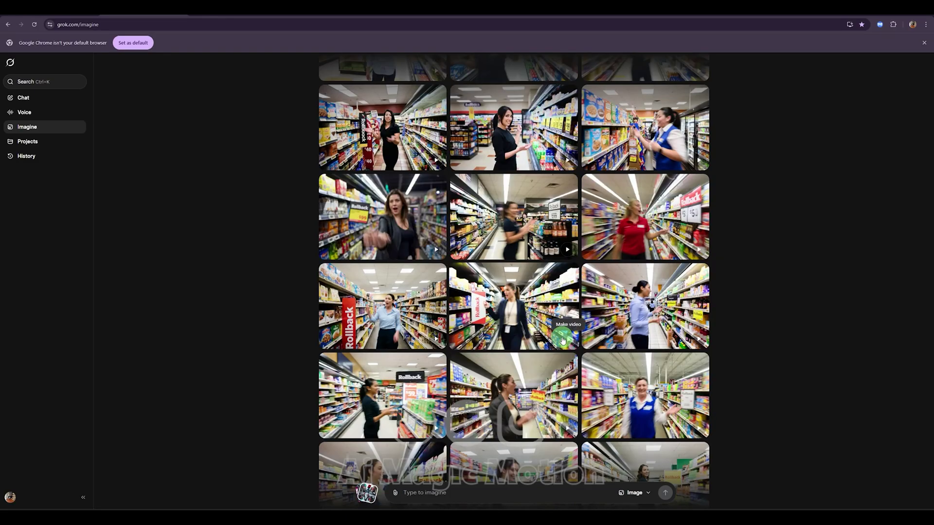
pyautogui.scroll(-1, 562, 342)
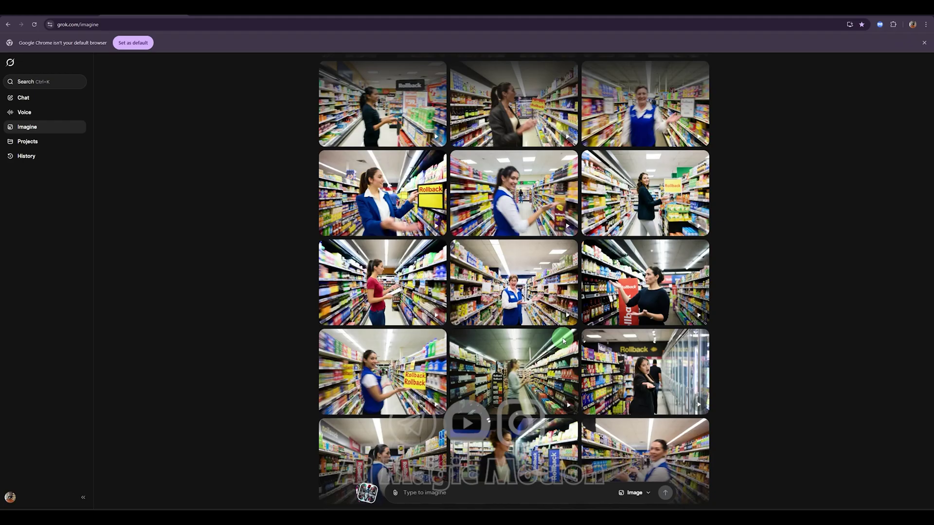
pyautogui.scroll(-12, 564, 340)
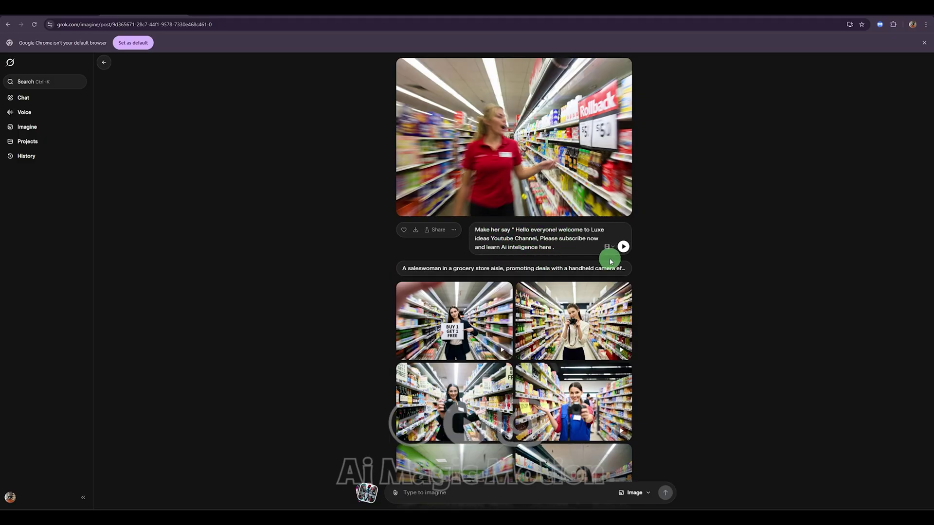
# Step: Submit the red-shirt saleswoman video saying 'Make her say' welcome to the Luxe ideas channel
pyautogui.click(623, 247)
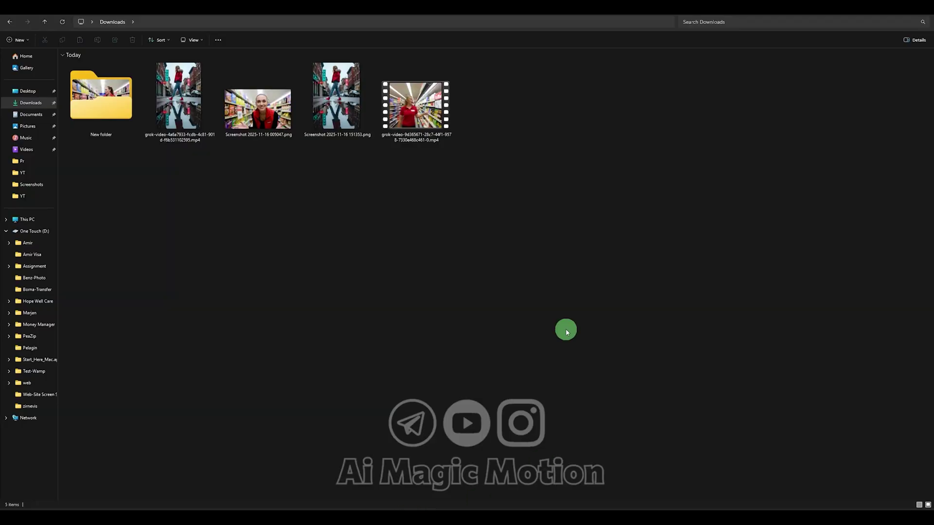
# Step: Locate the downloaded grok-video mp4 in Downloads, then return to the Grok post in Chrome
pyautogui.click(426, 124)
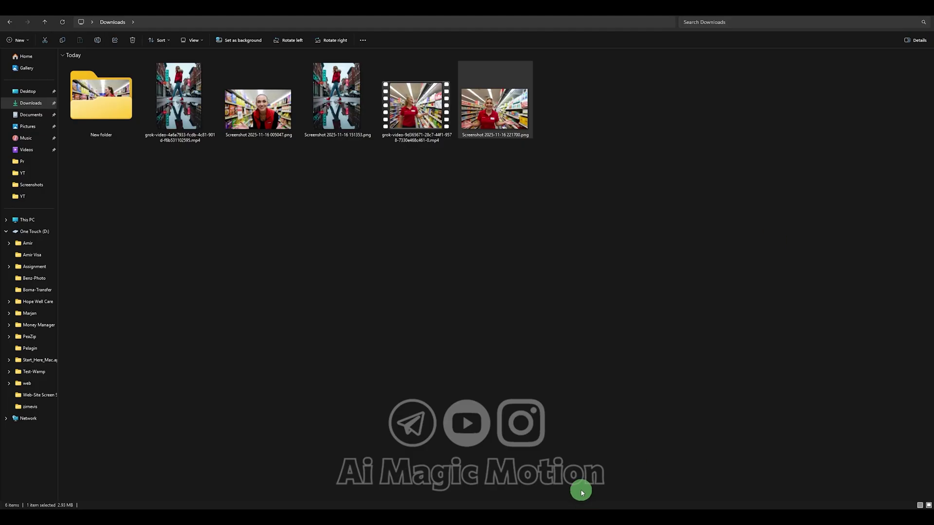
pyautogui.click(469, 509)
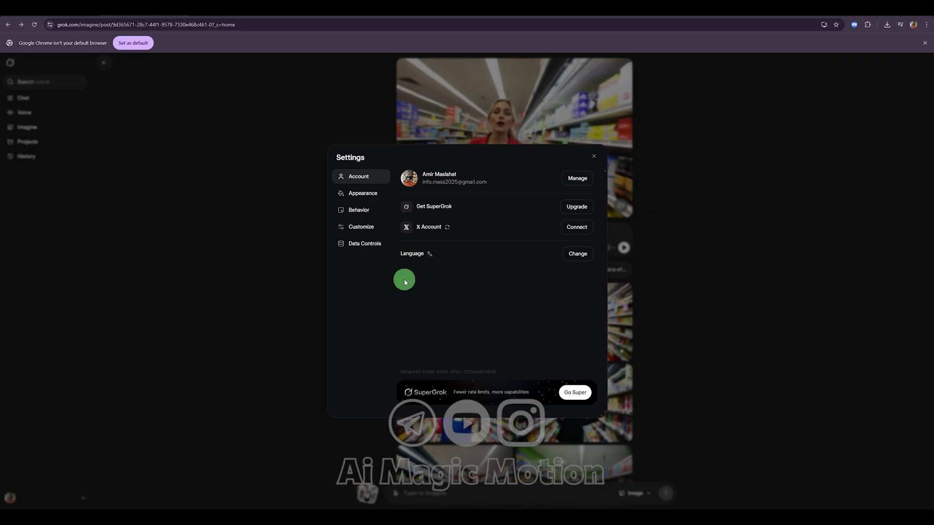
# Step: Switch off 'Enable Automatic Video Generation' under Behavior and close the Settings dialog
pyautogui.click(361, 210)
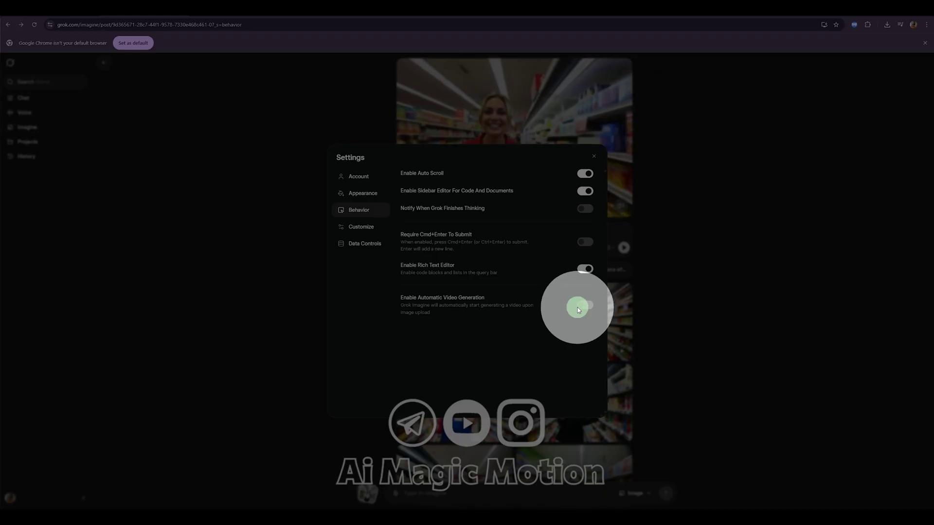
pyautogui.click(581, 307)
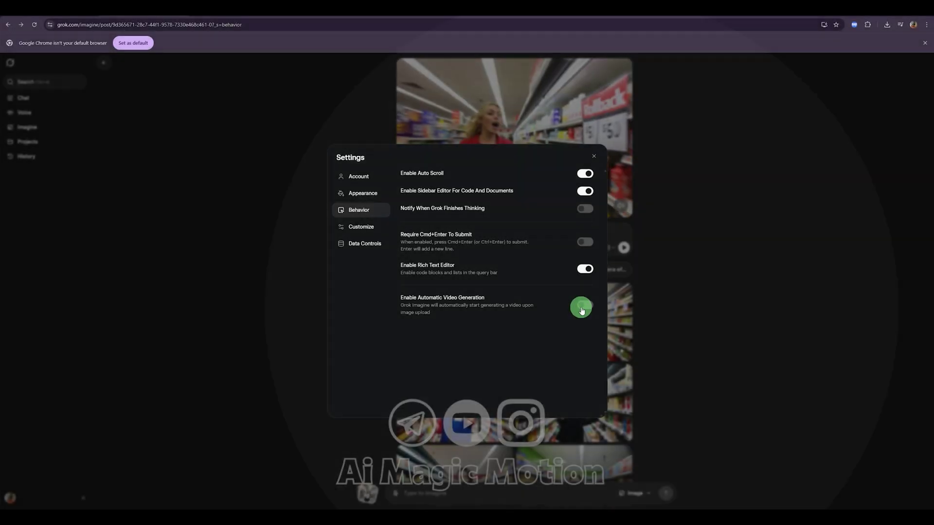
pyautogui.click(593, 156)
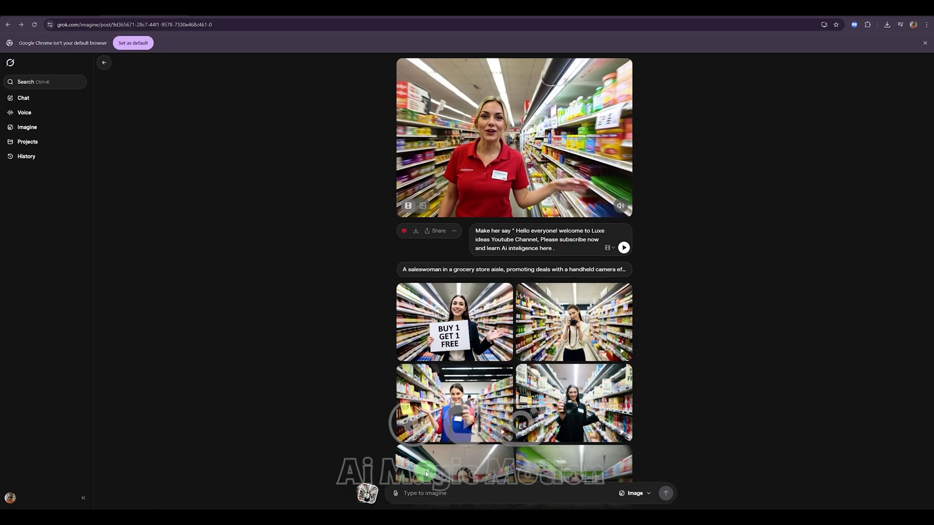
# Step: Upload the saleswoman screenshot from Downloads as the image for a new video prompt
pyautogui.click(395, 493)
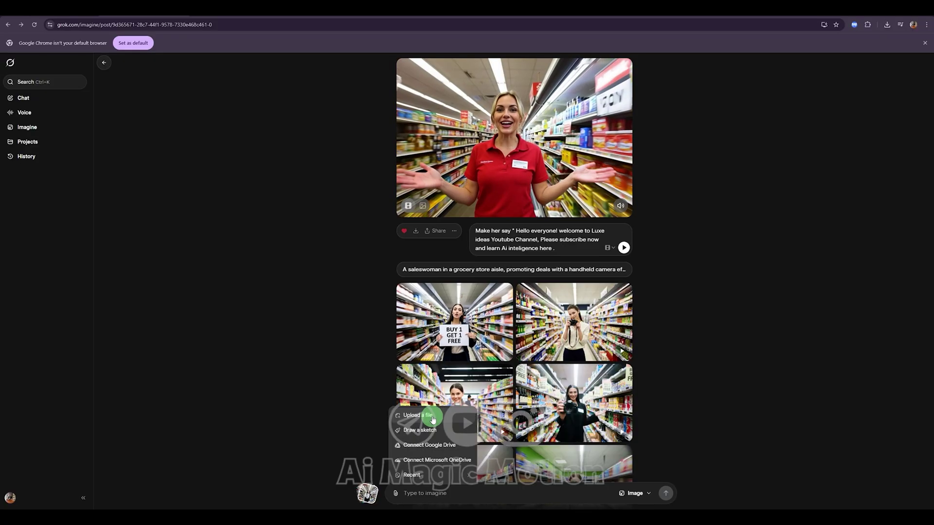
pyautogui.click(417, 415)
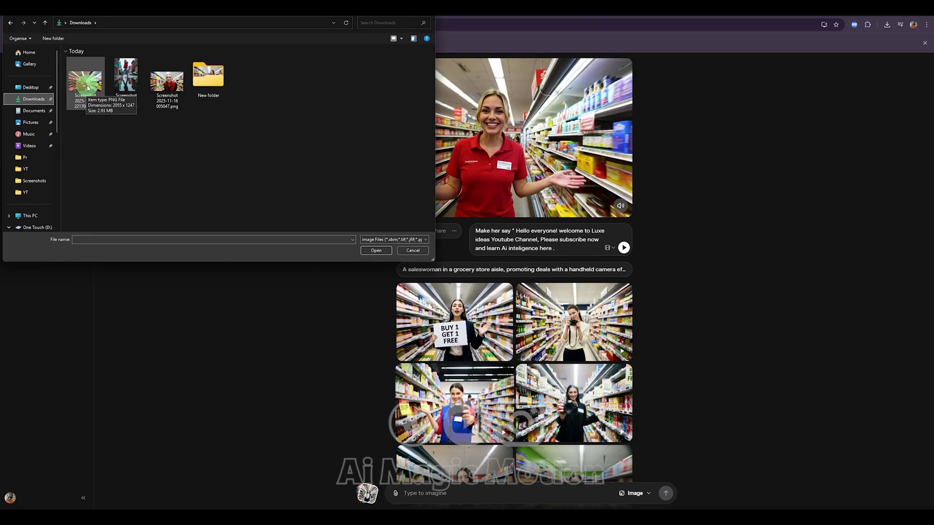
pyautogui.doubleClick(89, 91)
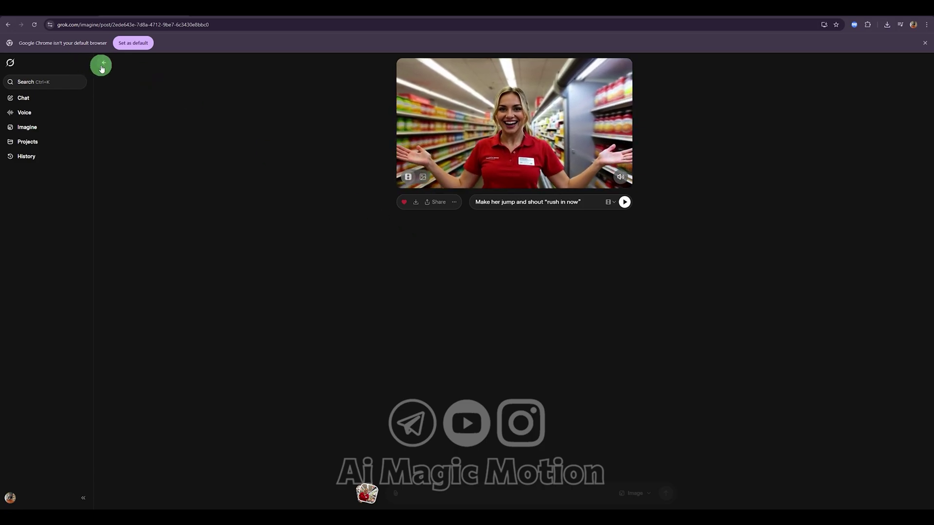
# Step: Return to the Imagine gallery and scroll down to the red-jacket puddle tile
pyautogui.click(12, 64)
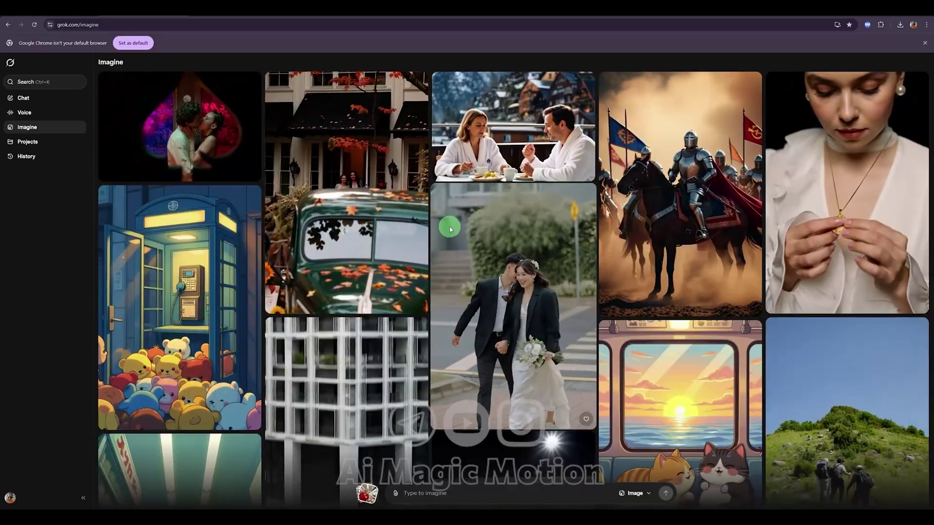
pyautogui.scroll(-1, 478, 235)
pyautogui.scroll(-3, 478, 235)
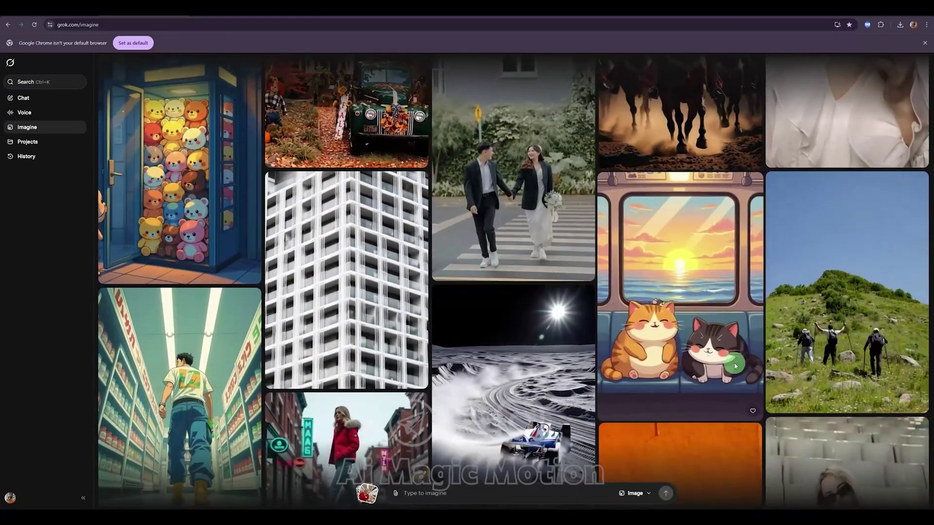
pyautogui.scroll(-2, 470, 353)
pyautogui.scroll(-2, 471, 352)
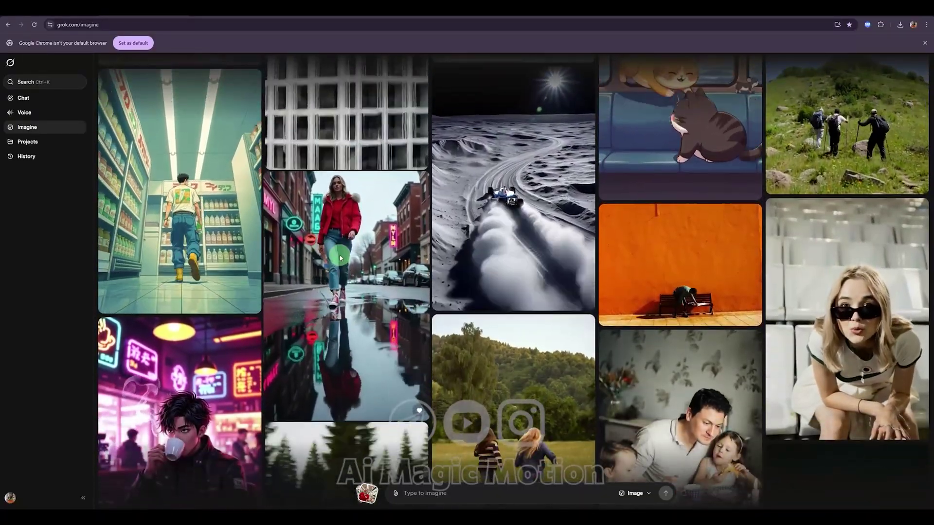
# Step: Open the red-jacket woman's puddle street post and expand its full neon-reflection prompt
pyautogui.click(341, 257)
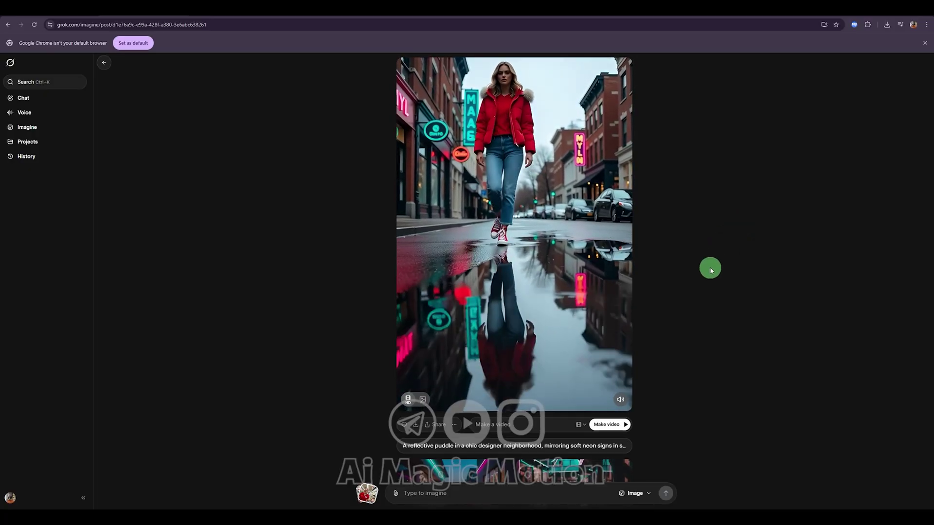
pyautogui.scroll(-2, 680, 311)
pyautogui.click(538, 373)
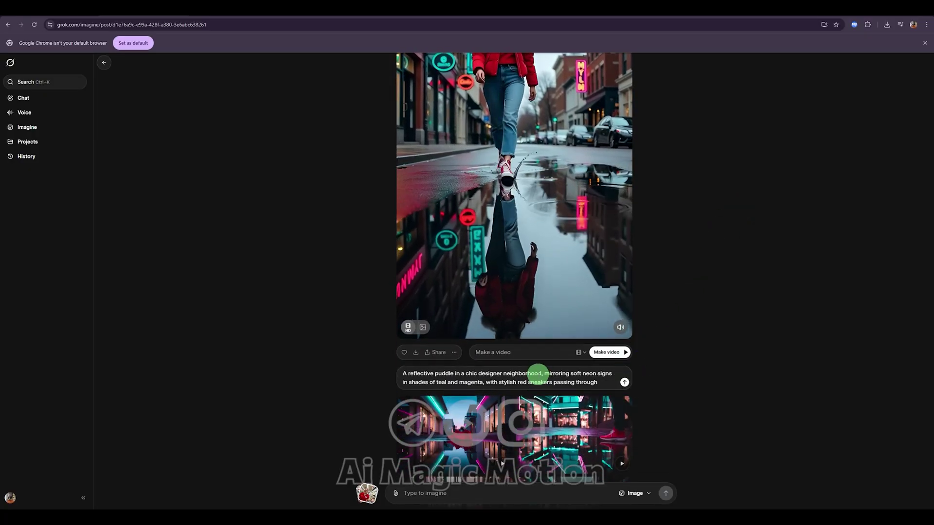
# Step: Select the entire reflective-puddle prompt and copy it using the right-click Copy option
pyautogui.tripleClick(538, 374)
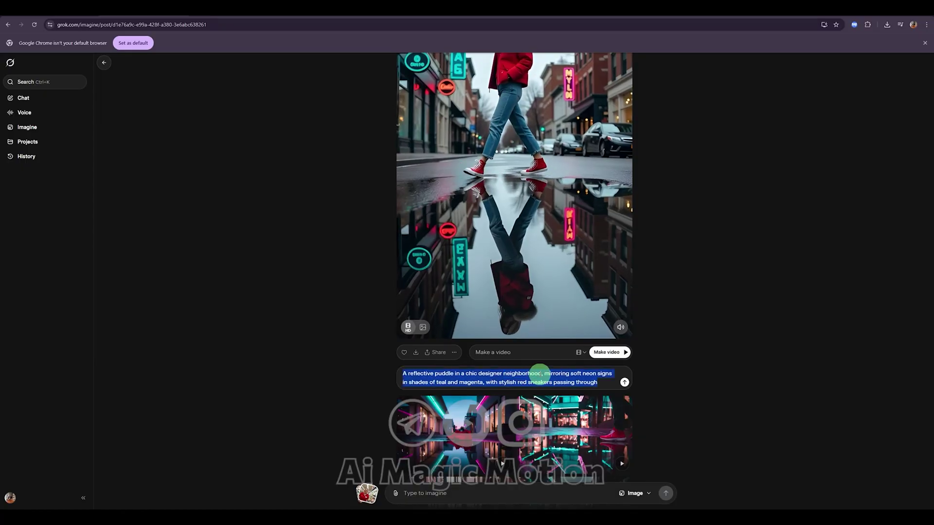
pyautogui.rightClick(538, 374)
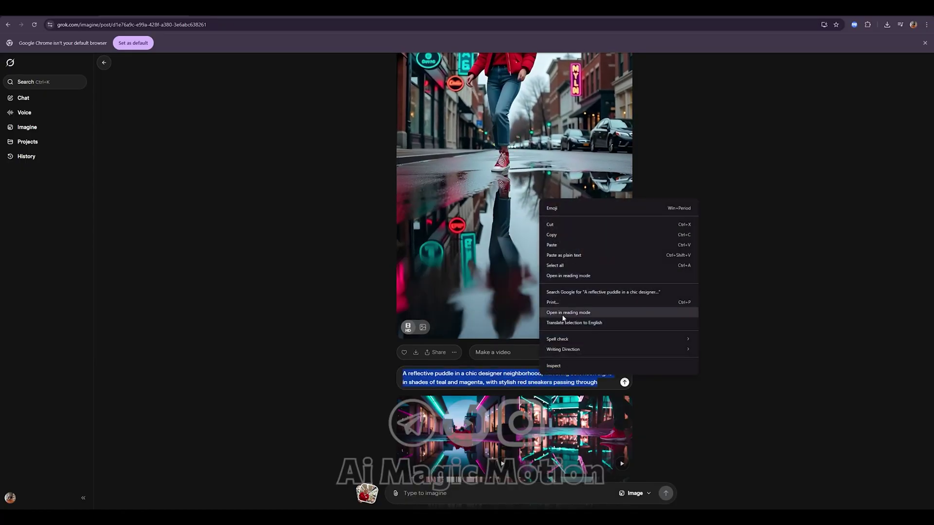
pyautogui.click(558, 234)
pyautogui.scroll(2, 705, 303)
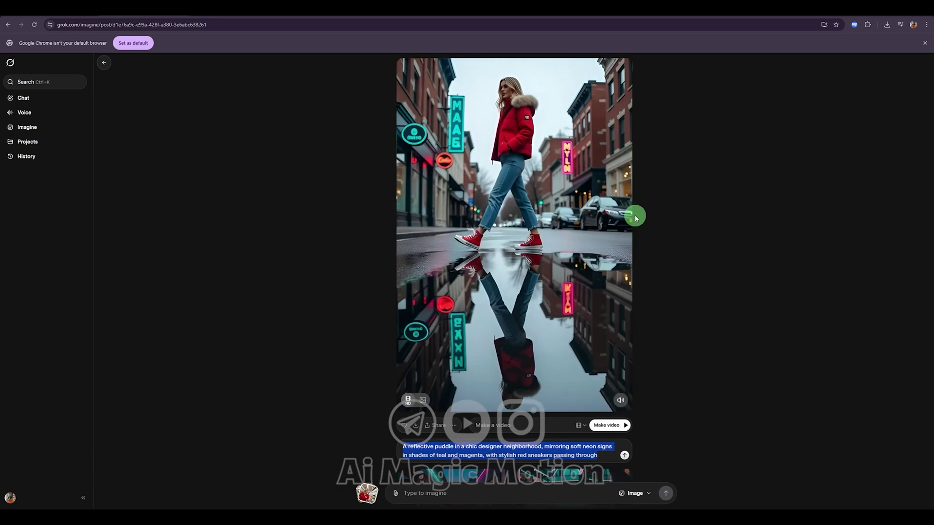
# Step: Let the red-jacket puddle video play on its post before attaching an image
pyautogui.moveTo(631, 248)
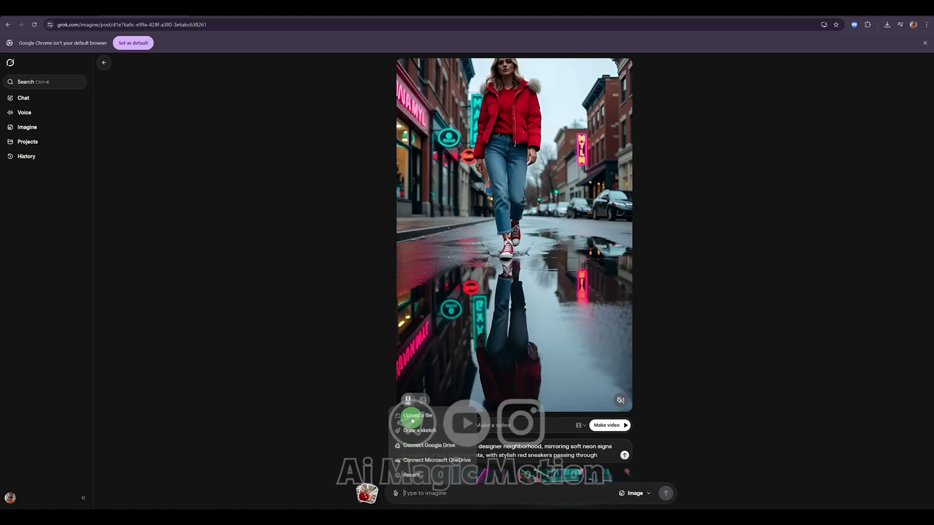
# Step: Generate from the uploaded screenshot, download the new puddle-street video, and go back to the parent post
pyautogui.click(412, 417)
pyautogui.doubleClick(125, 83)
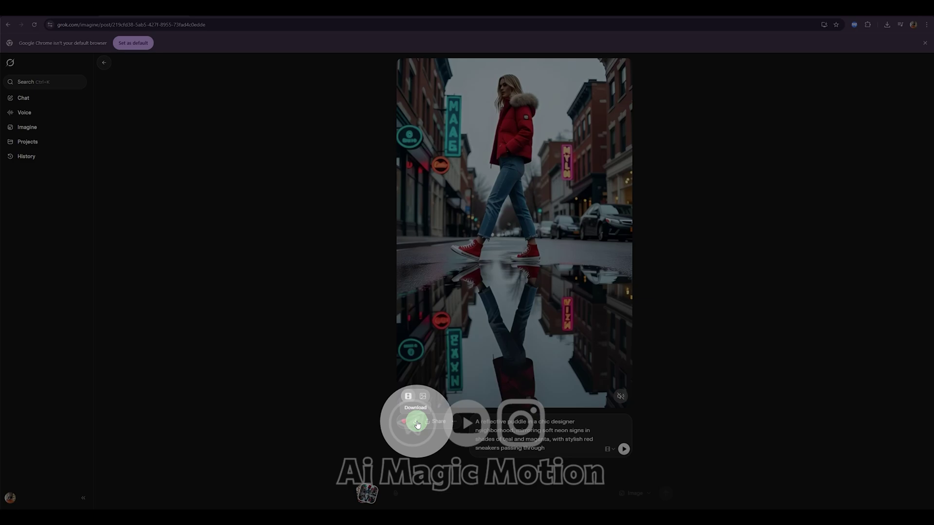
pyautogui.click(417, 424)
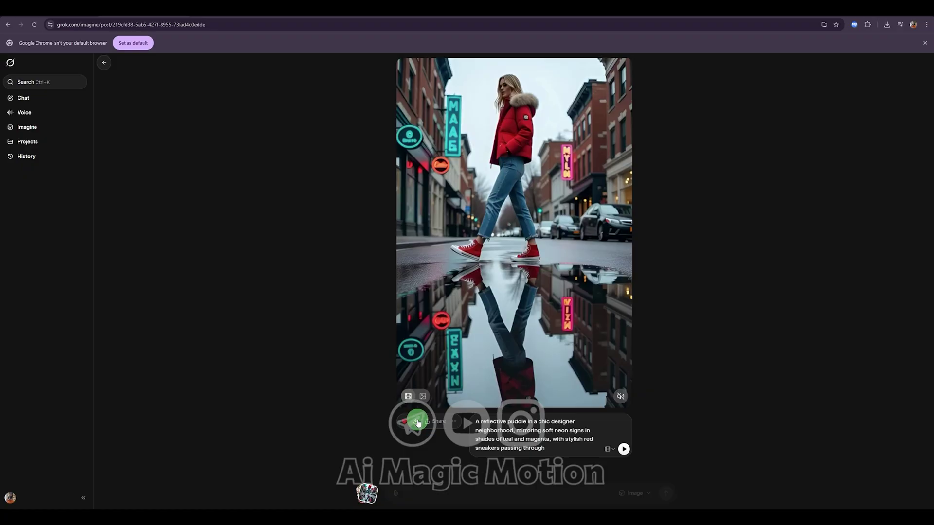
pyautogui.click(105, 62)
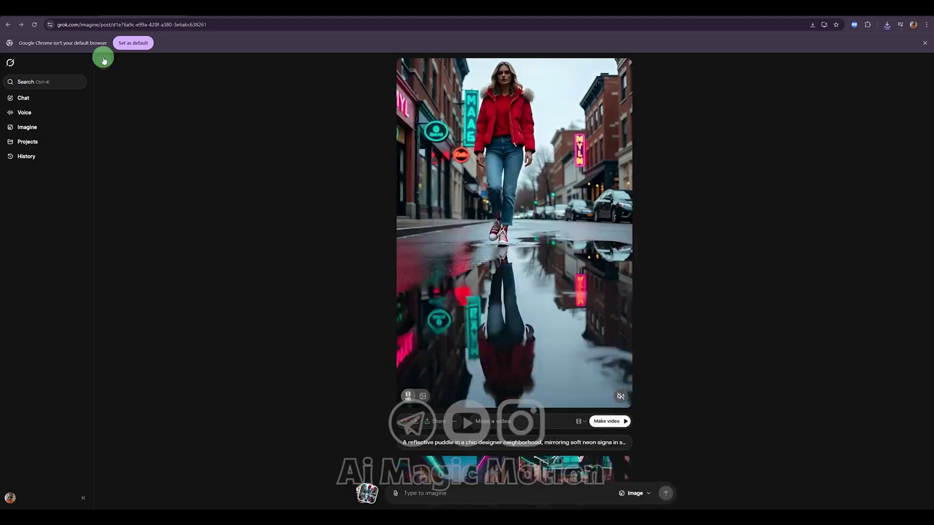
pyautogui.click(106, 62)
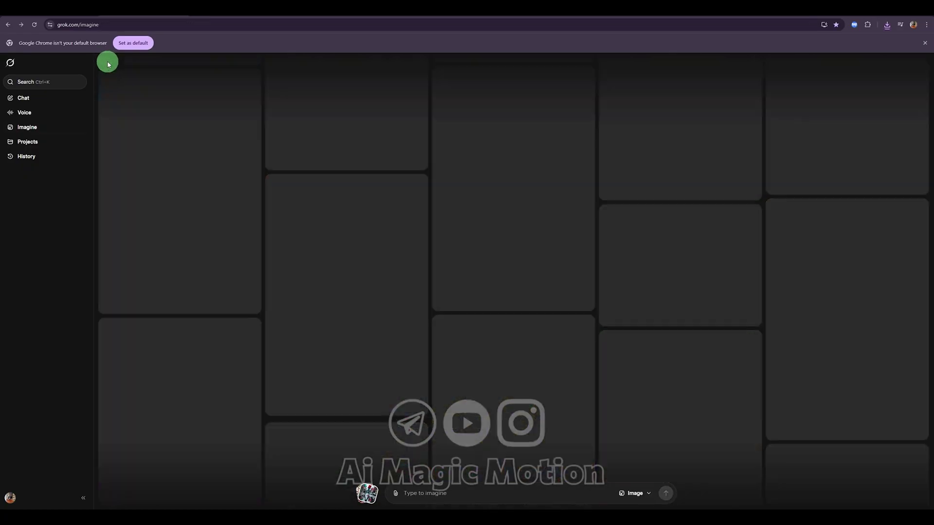
pyautogui.click(614, 347)
pyautogui.scroll(-3, 614, 348)
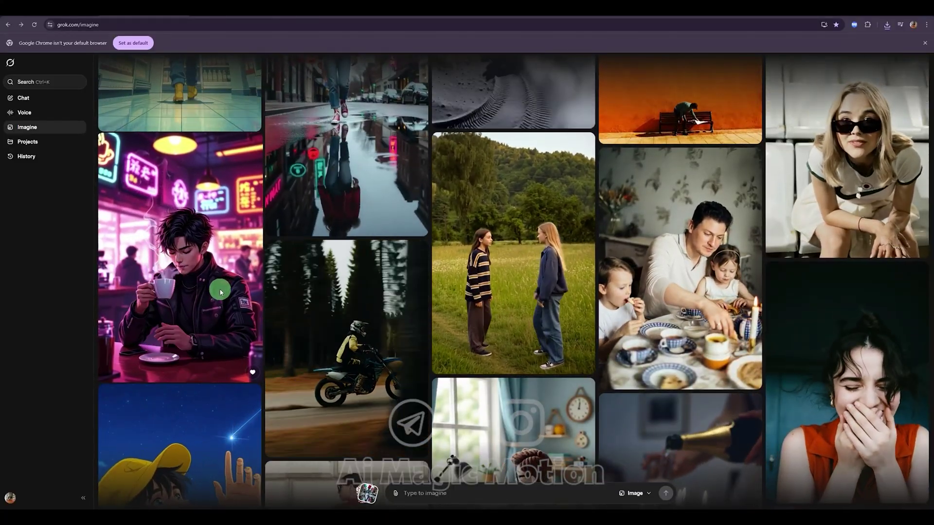
pyautogui.scroll(-1, 219, 292)
pyautogui.scroll(-1, 219, 294)
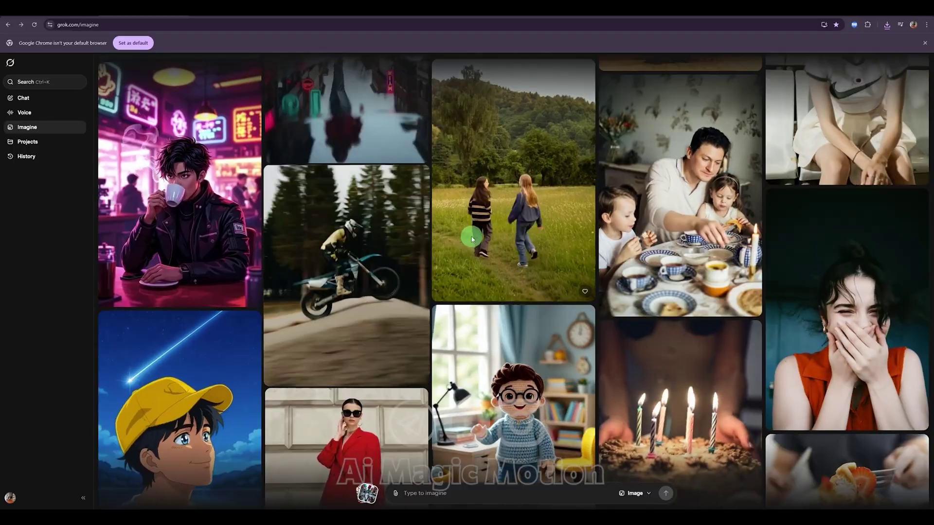
pyautogui.scroll(-5, 405, 251)
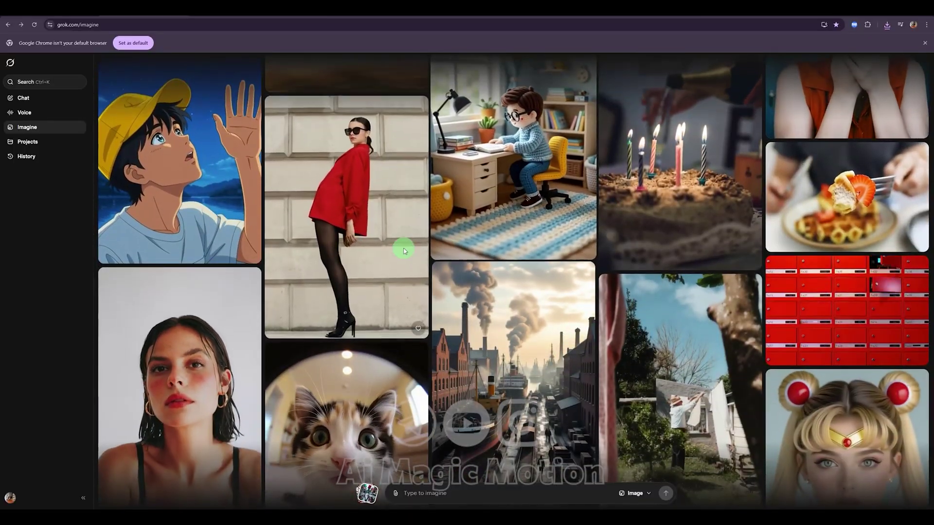
pyautogui.click(404, 250)
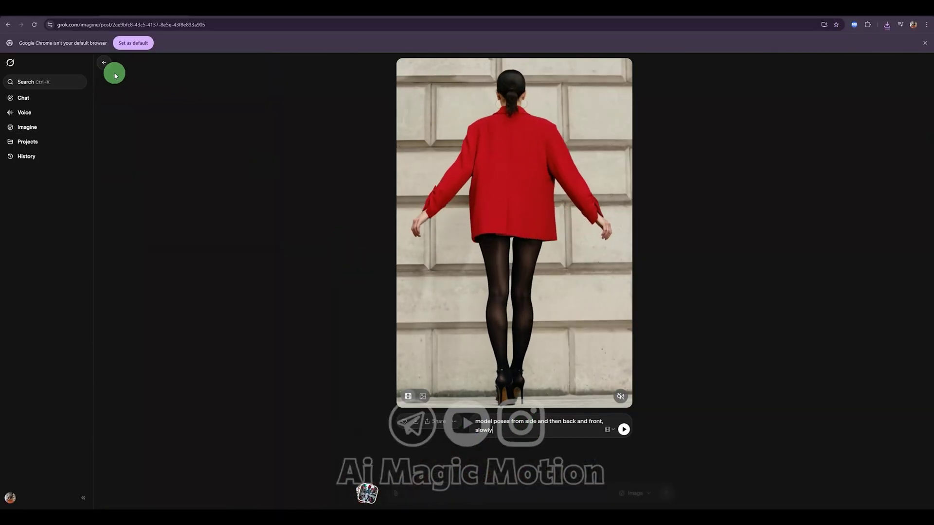
pyautogui.click(110, 68)
pyautogui.scroll(-4, 581, 315)
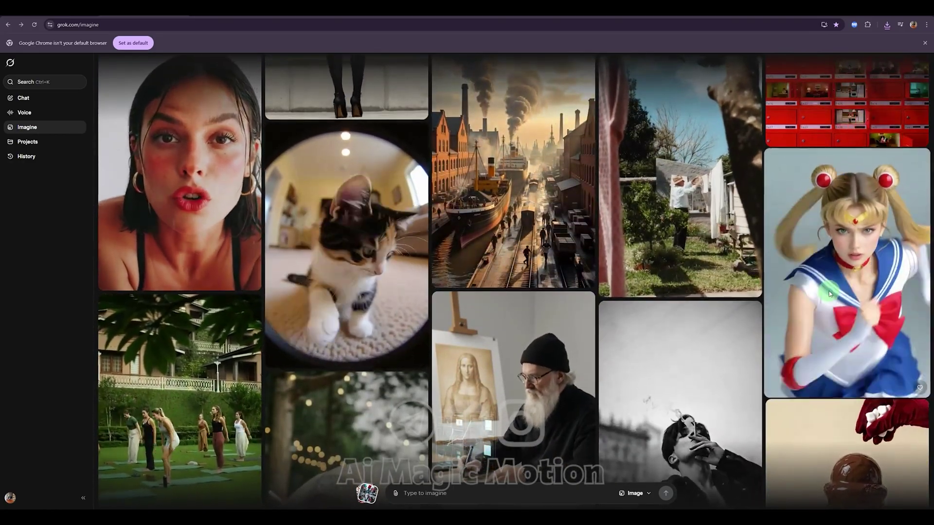
pyautogui.scroll(-1, 594, 306)
pyautogui.scroll(-3, 560, 282)
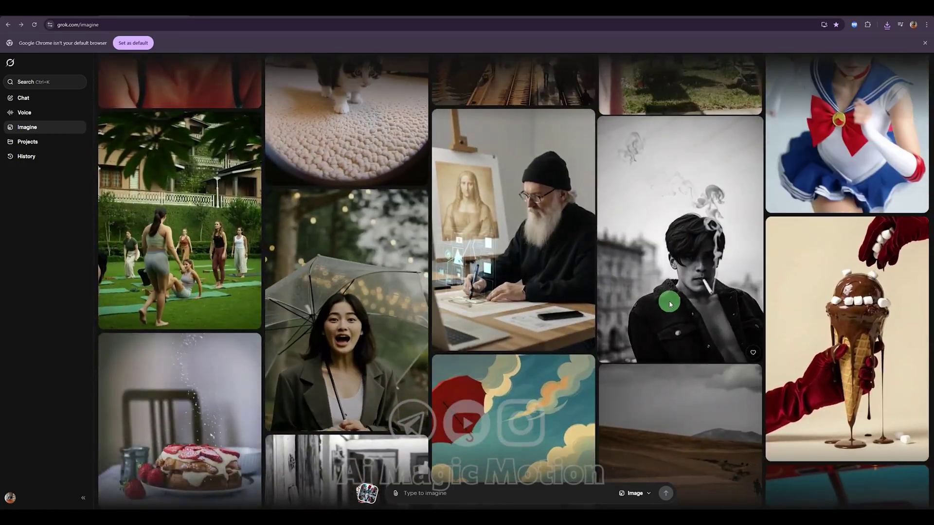
pyautogui.scroll(-3, 669, 300)
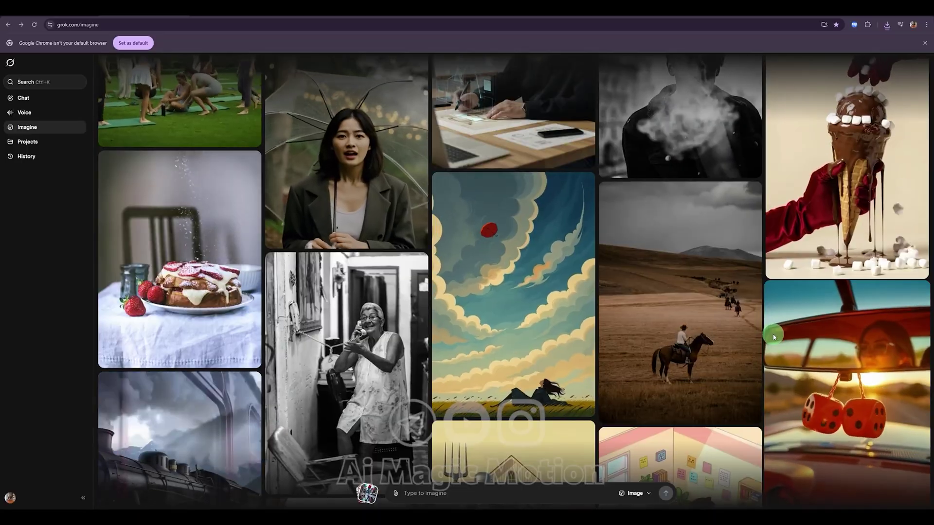
pyautogui.scroll(-6, 773, 337)
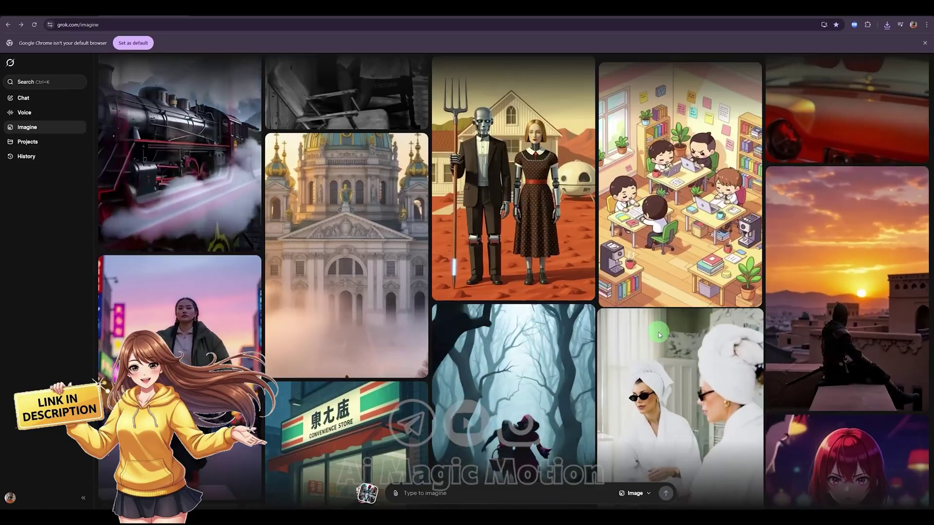
pyautogui.scroll(-3, 618, 333)
pyautogui.scroll(-5, 551, 388)
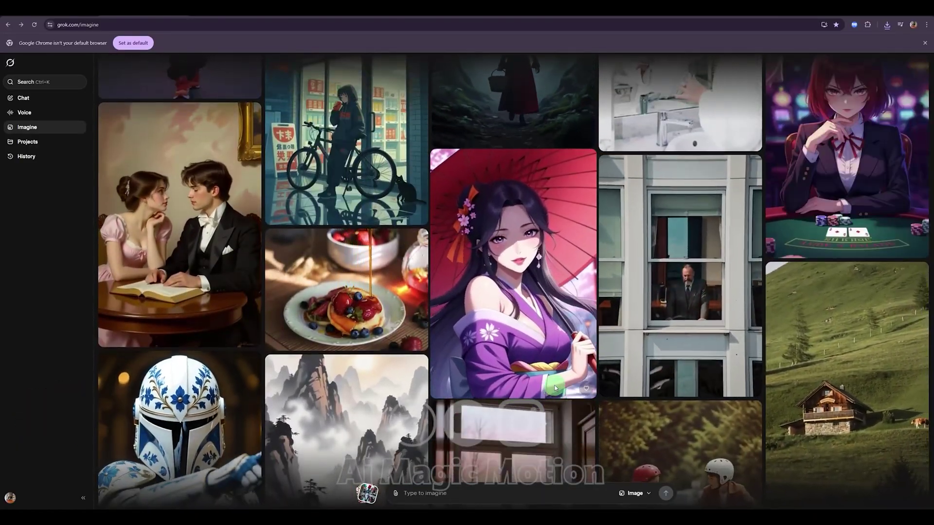
pyautogui.scroll(-1, 535, 350)
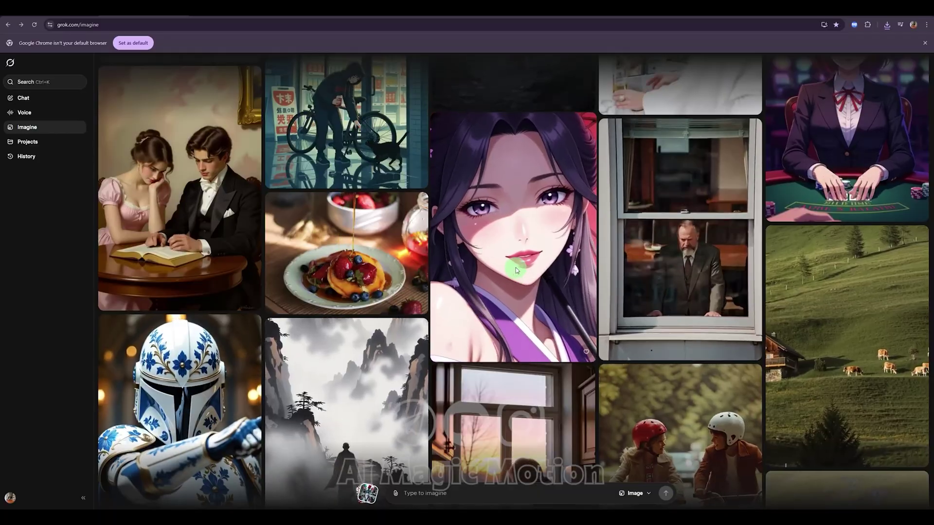
pyautogui.scroll(-1, 512, 301)
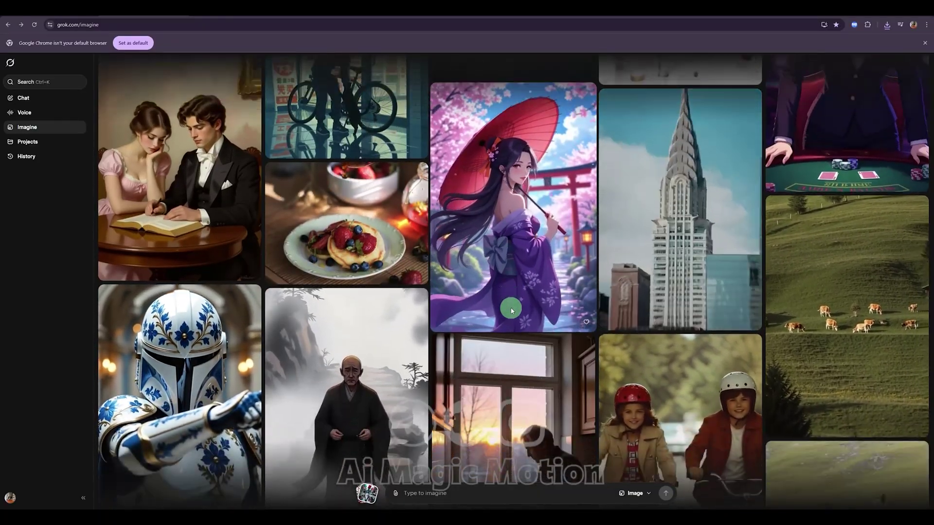
pyautogui.scroll(-4, 511, 309)
pyautogui.scroll(-5, 566, 323)
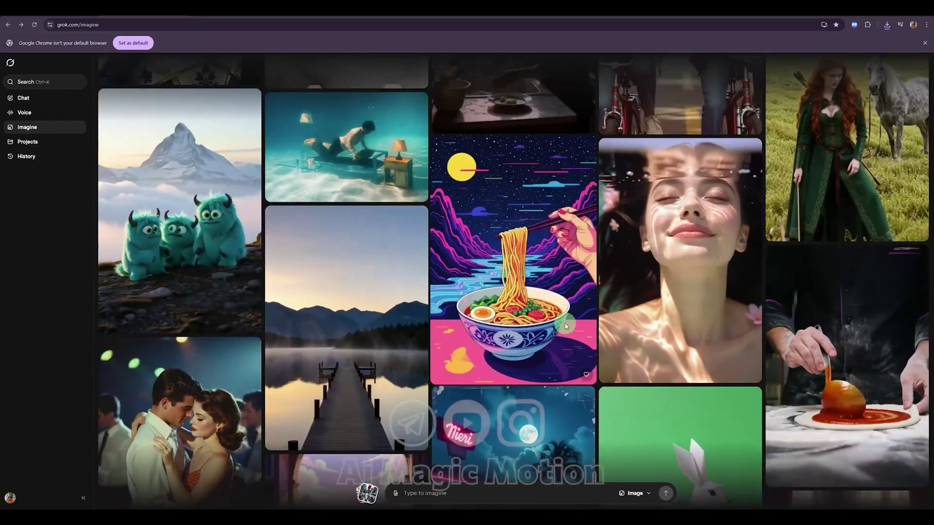